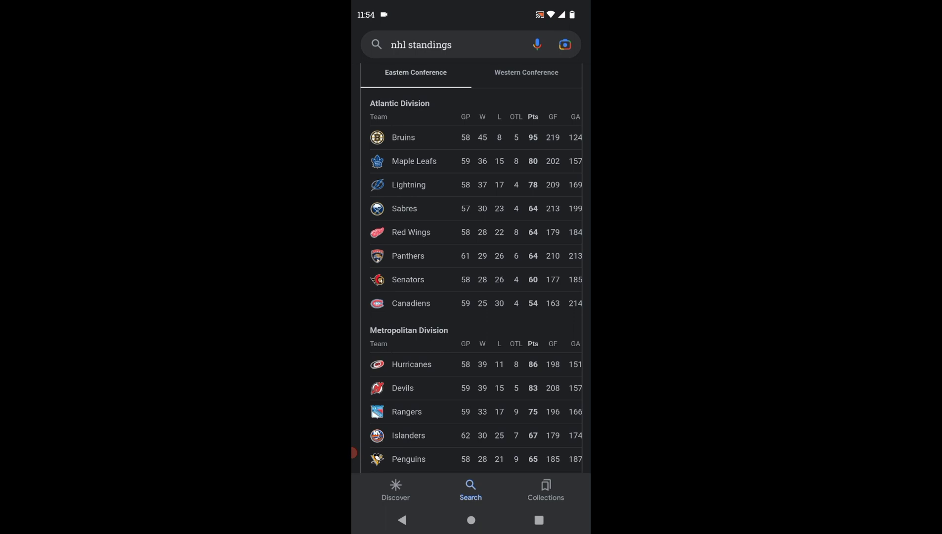
scroll(520, 214, "right", 5)
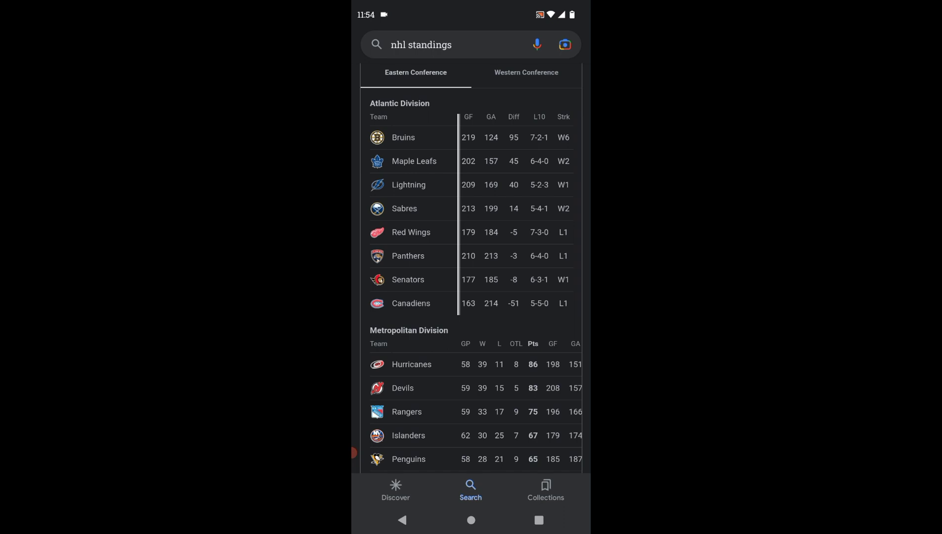
scroll(515, 221, "left", 5)
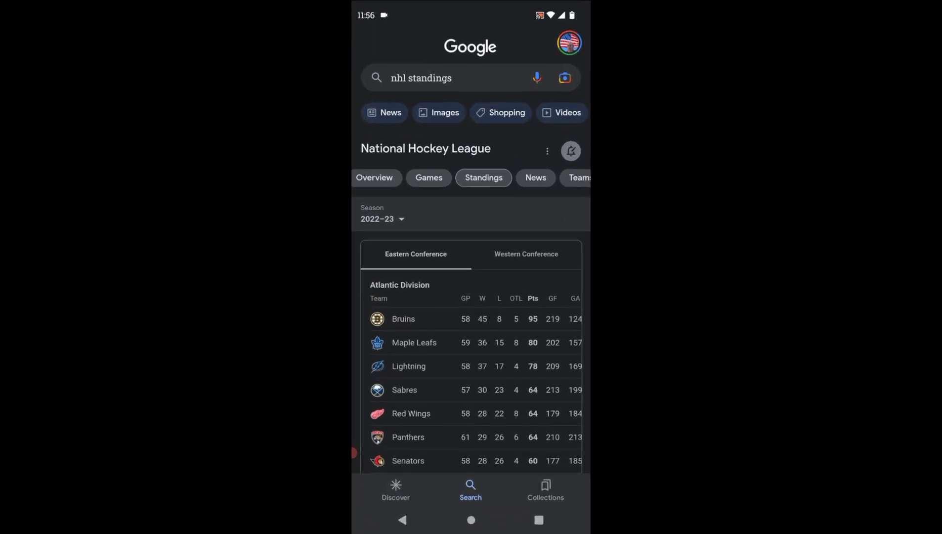
scroll(471, 294, "down", 5)
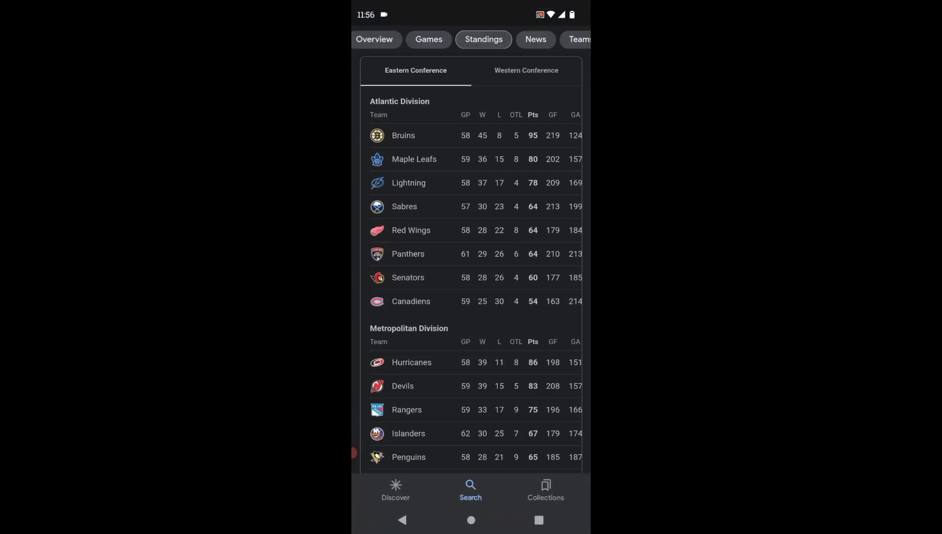